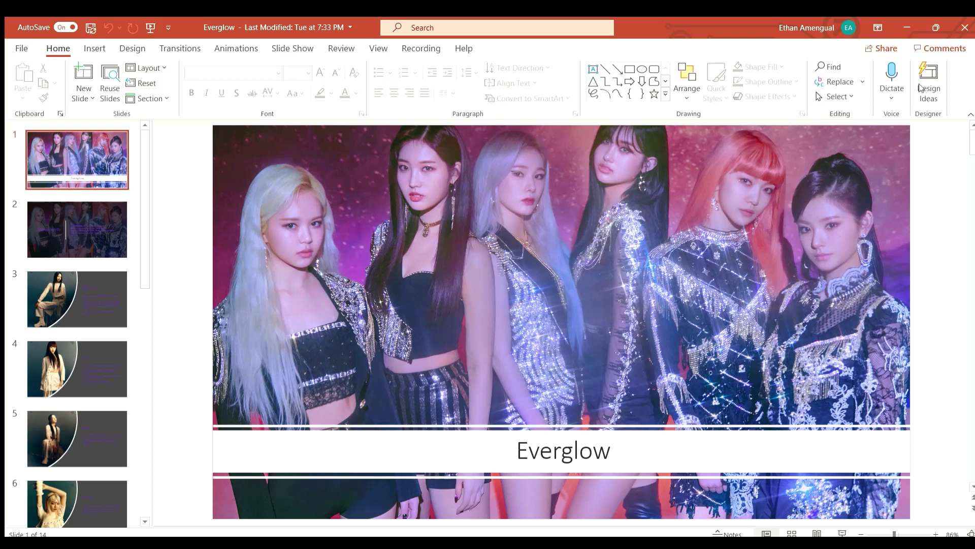
Show slide 2, the Everglow Info slide, for review
left_click(90, 221)
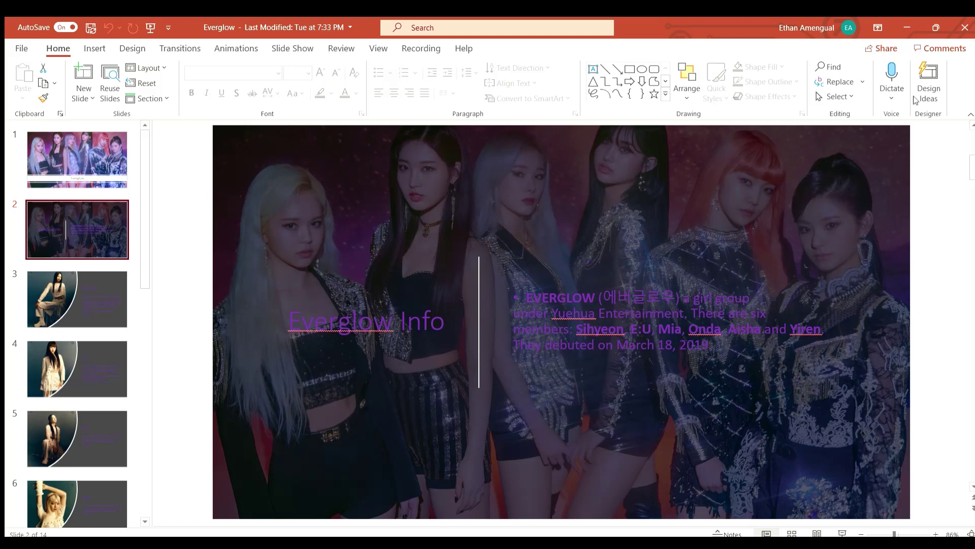
left_click(85, 312)
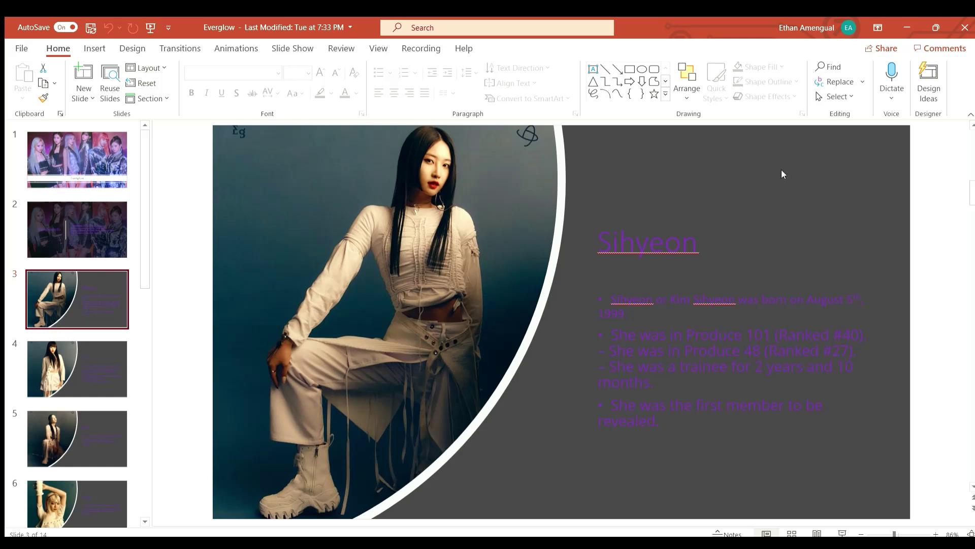
Show slide 4, the E:U profile with her photo and facts
left_click(97, 375)
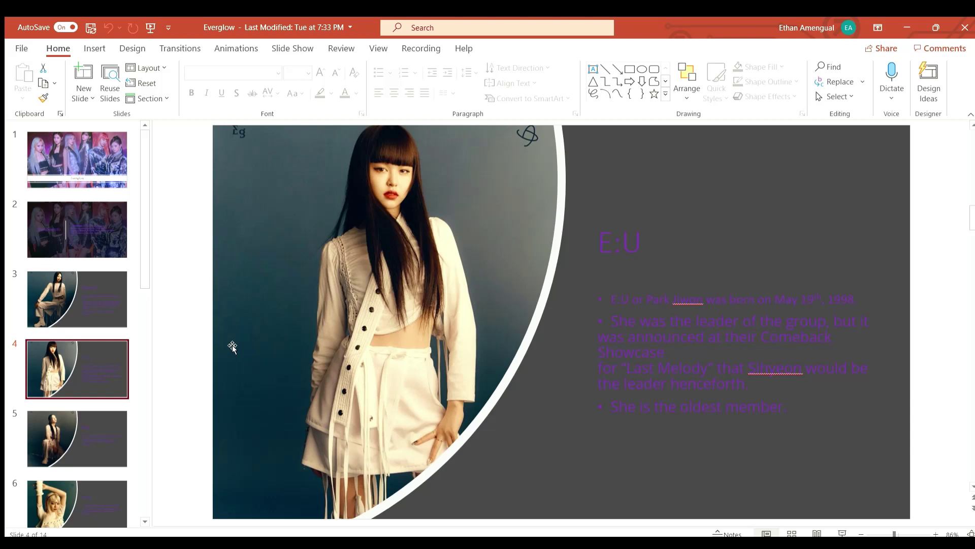
scroll(226, 348, "down", 1)
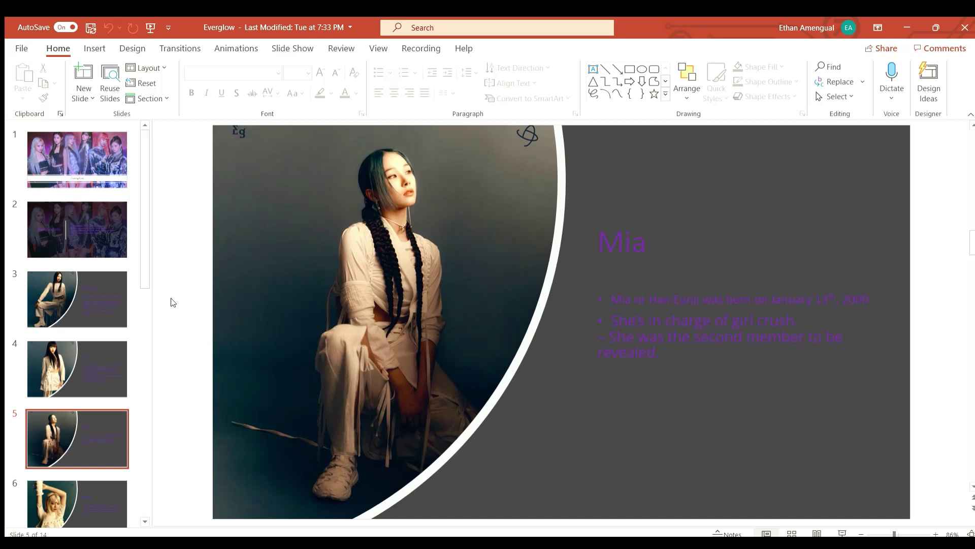
scroll(71, 374, "down", 2)
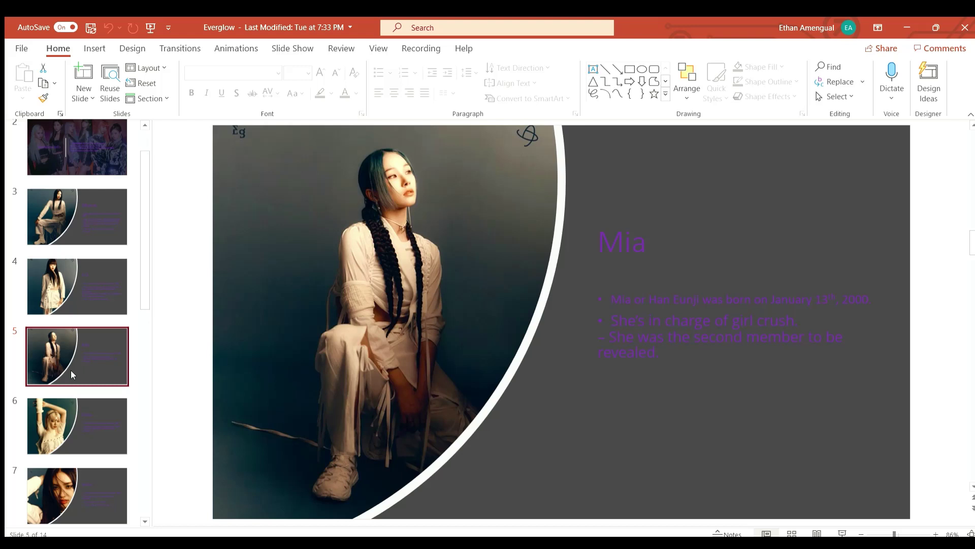
scroll(71, 374, "down", 1)
left_click(71, 373)
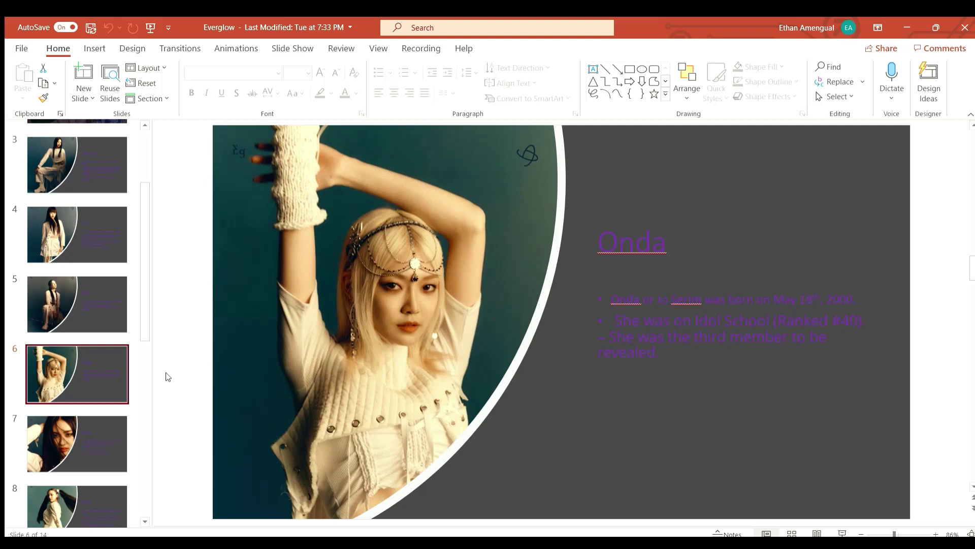
left_click(88, 461)
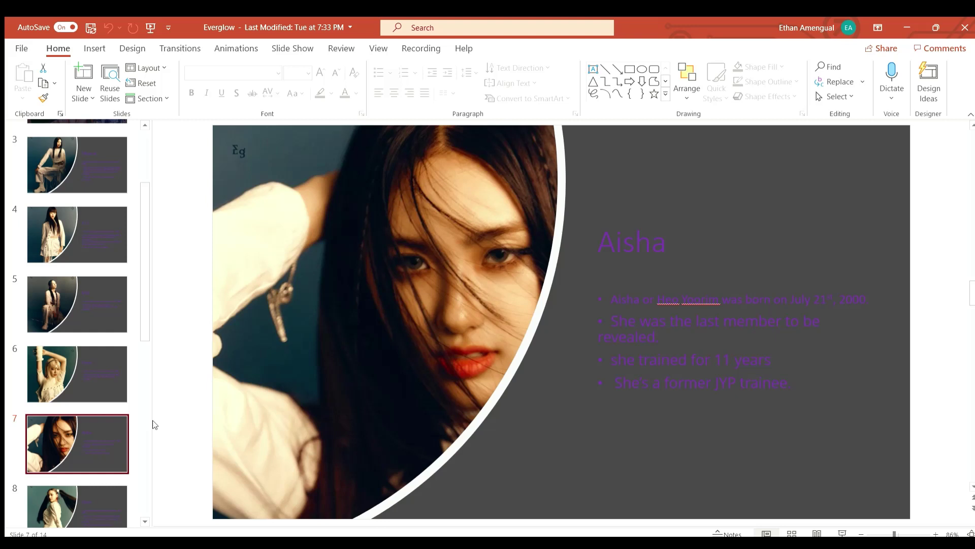
scroll(152, 418, "down", 1)
left_click(105, 289)
left_click(97, 351)
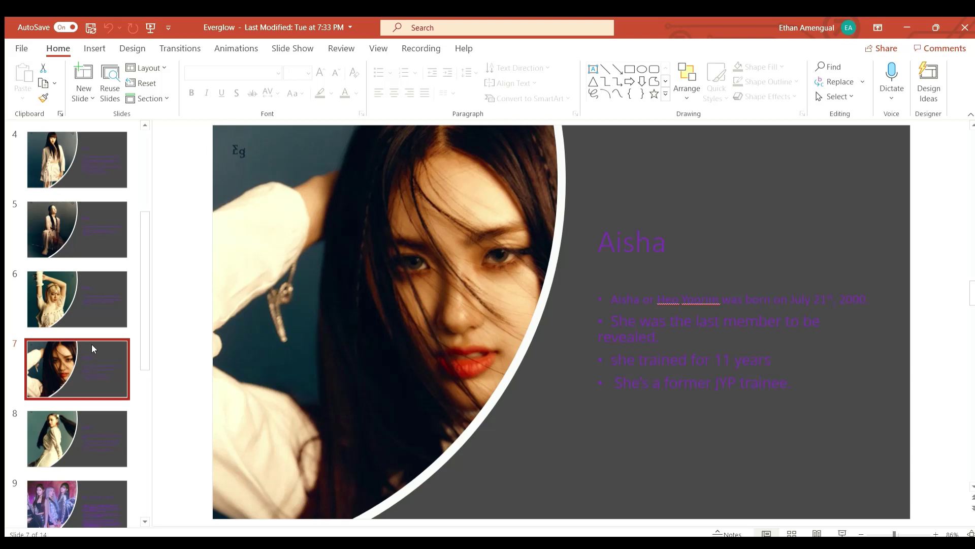
Show slide 8, the Yiren profile slide
left_click(83, 439)
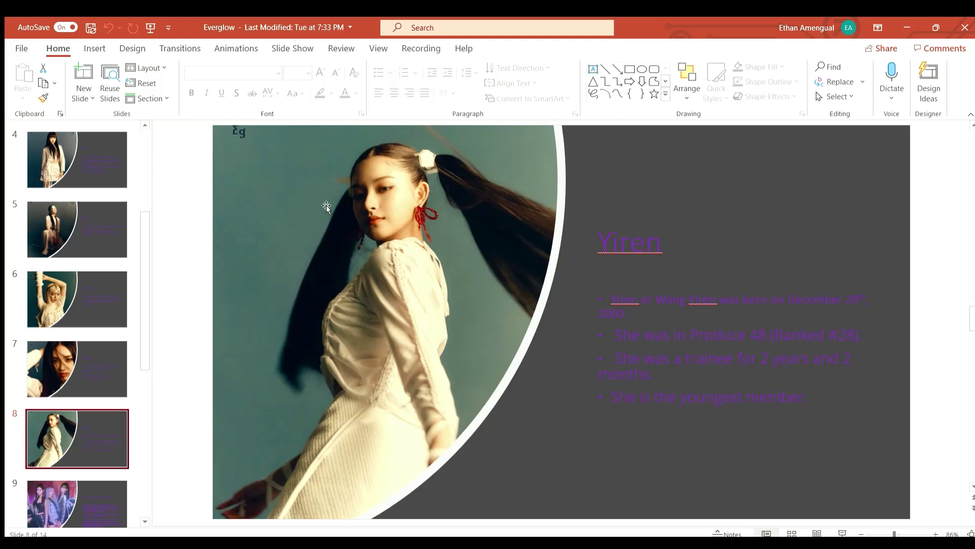
scroll(197, 297, "down", 1)
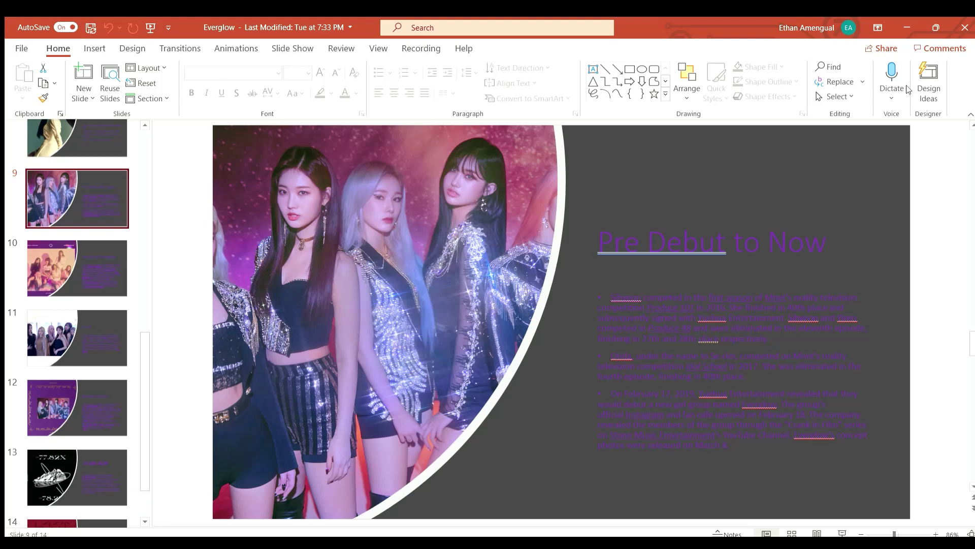
Advance to slide 10, the Arrival of Everglow album slide
key("Down")
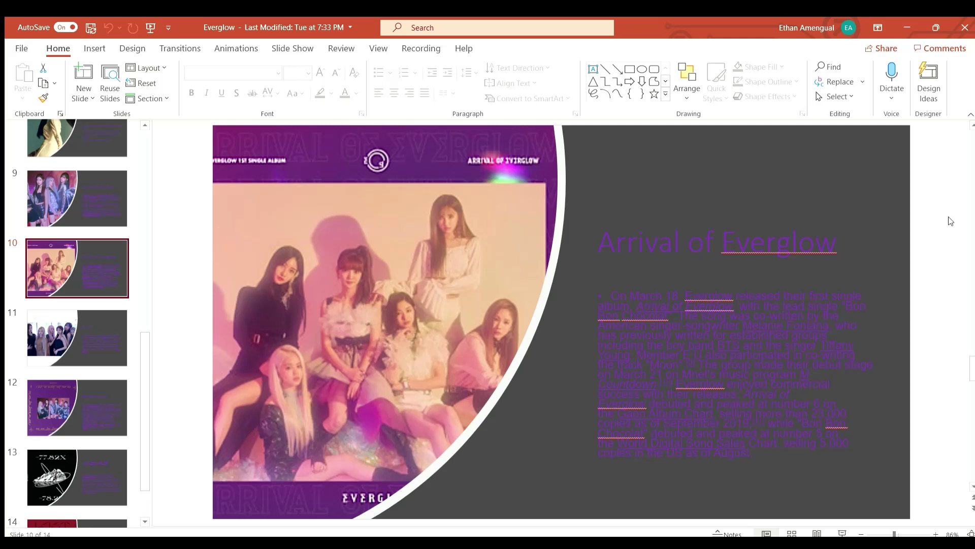
Advance to slide 11, the Hush single album slide
key("Down")
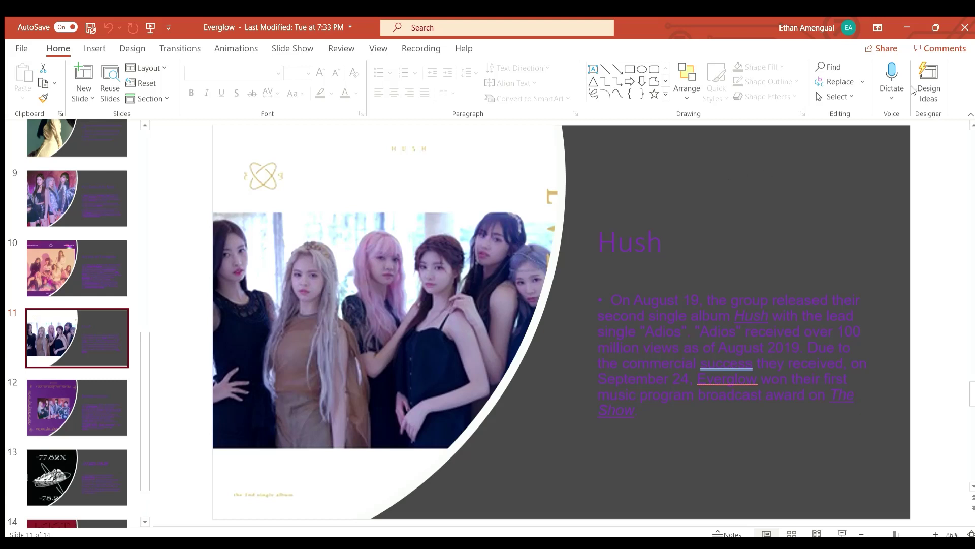
Advance to slide 12, the Reminiscence album slide
key("Down")
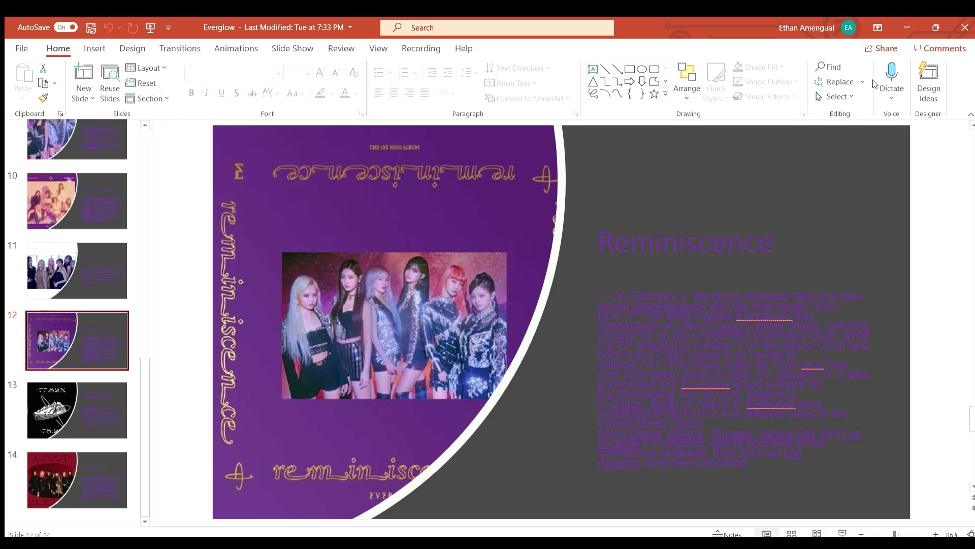
Advance to slide 13, the -77.82X-78.29 mini-album slide
key("Down")
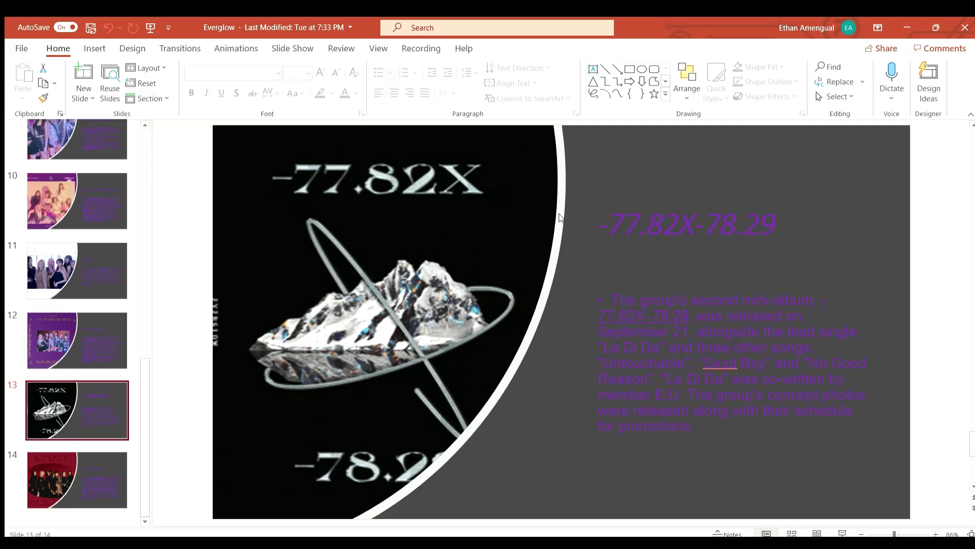
Advance to slide 14, the final Last Melody album slide
key("Down")
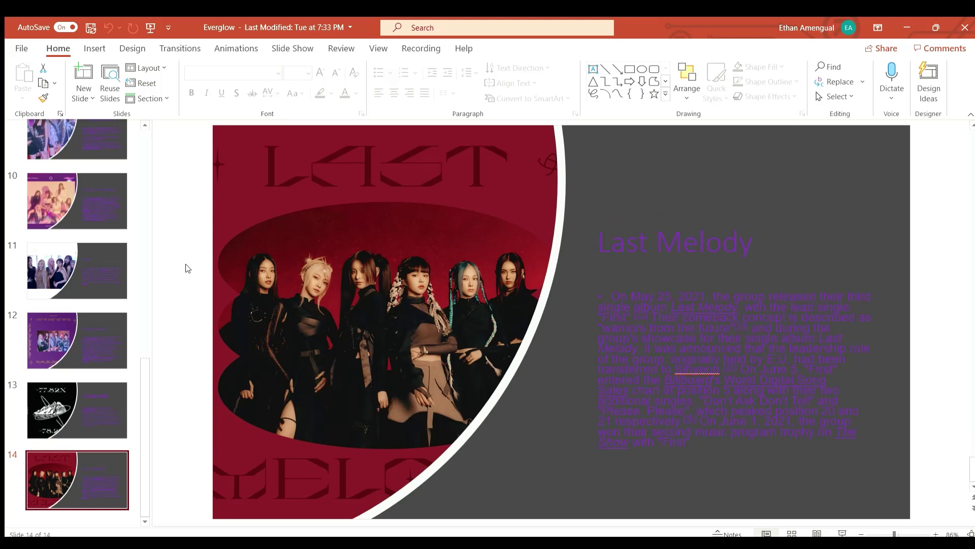